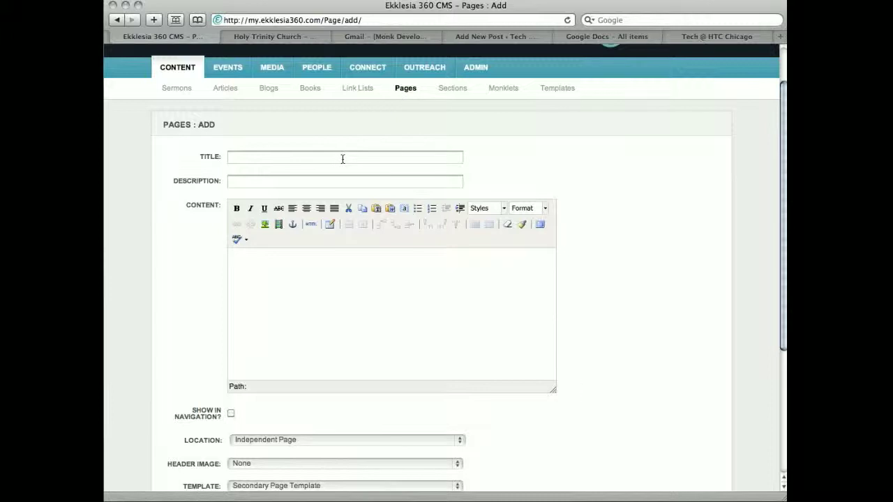
# Place the cursor in the new page's Title field, then in the Content editor
pyautogui.click(288, 157)
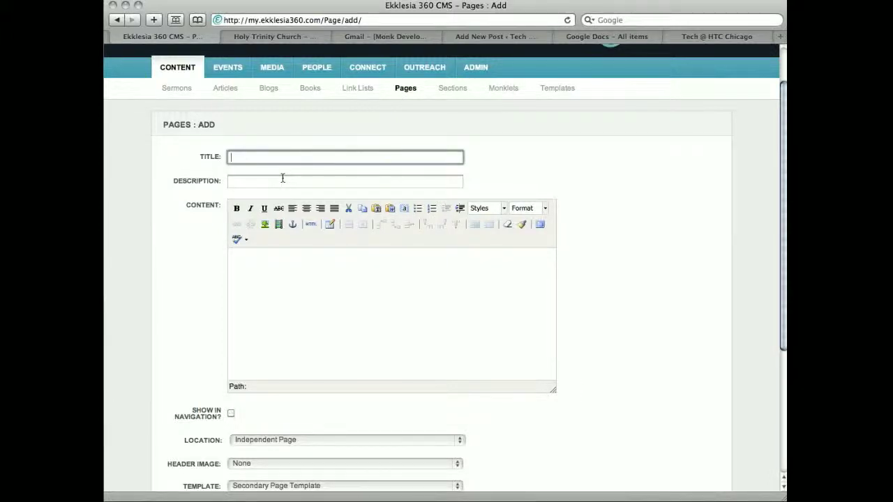
pyautogui.click(299, 320)
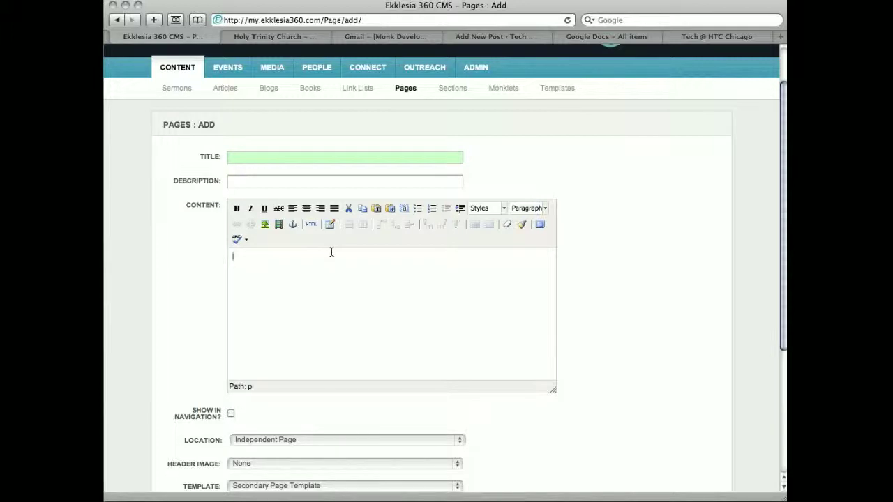
# Type 'Refer to the style guidelines: htctech.wordpress.com' in the Content editor
pyautogui.write('Refer to the style guidelines: ht')
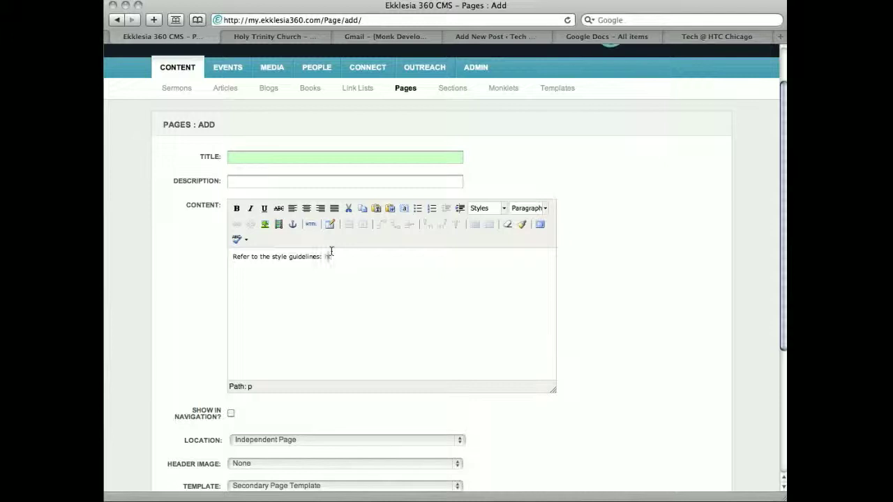
pyautogui.write('ctech.wordpress.com')
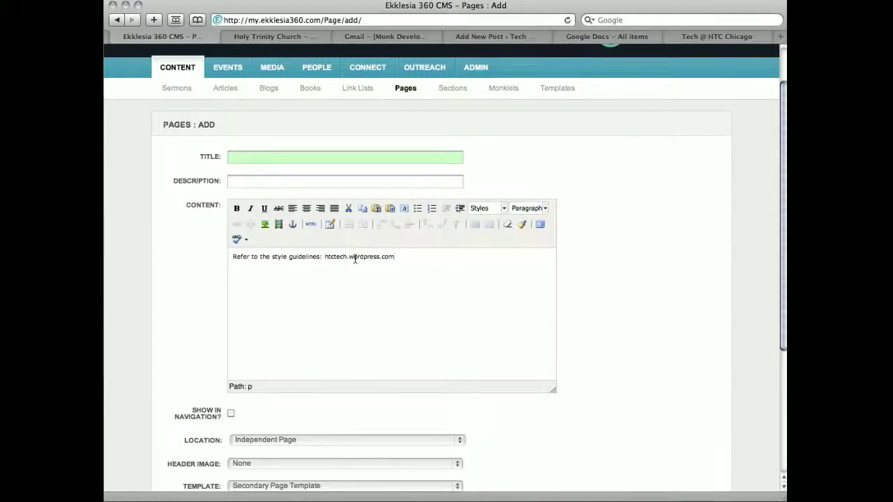
# Start a new paragraph, review the Insert table General and Advanced tabs, then cancel
pyautogui.press('Return')
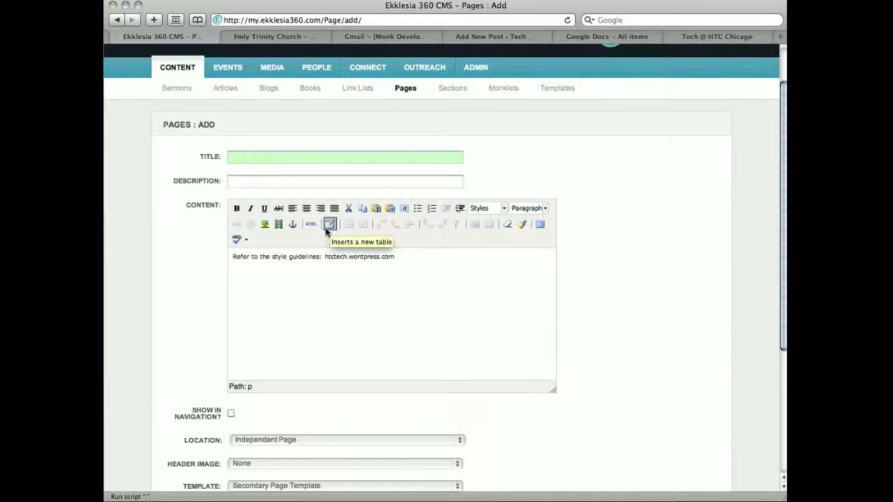
pyautogui.click(329, 225)
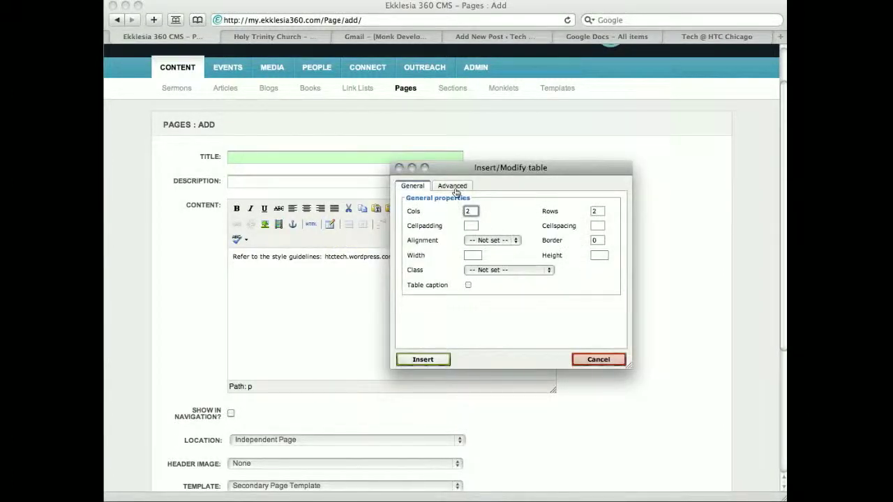
pyautogui.click(455, 191)
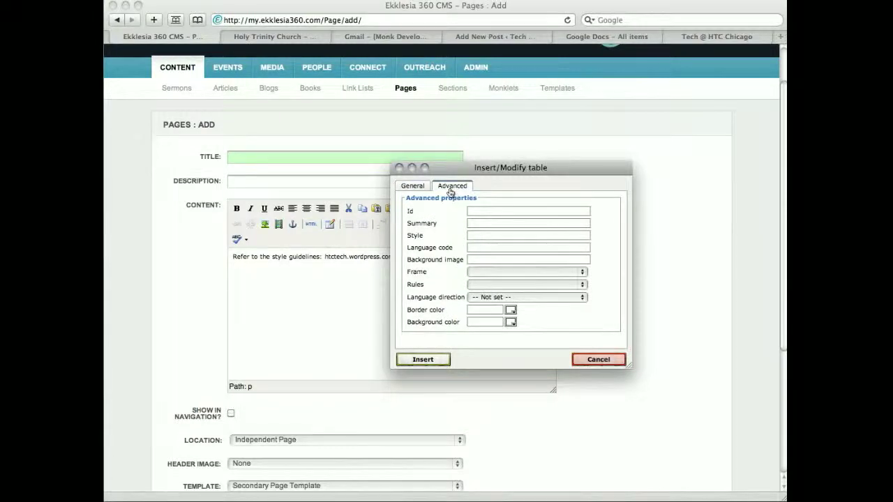
pyautogui.click(415, 186)
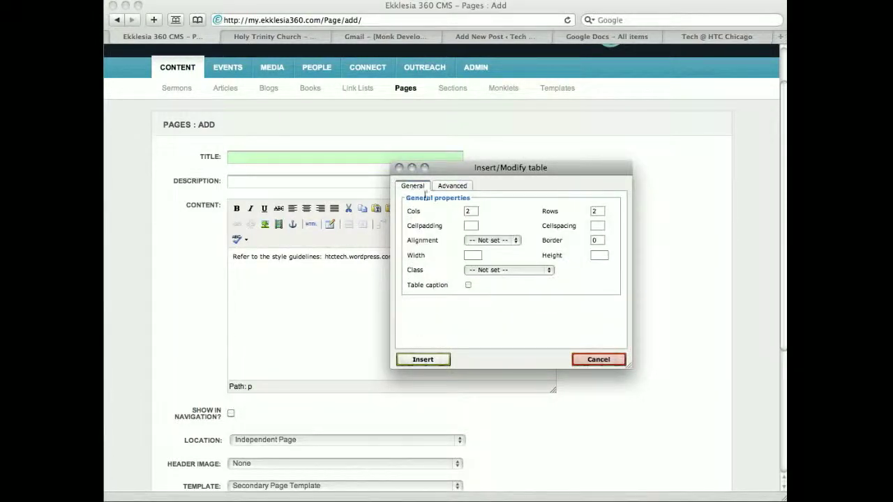
pyautogui.click(586, 358)
# Type 'Tables: Use Microsoft Word, create the table in Word as you would like to see it appear in the webpage'
pyautogui.write('T')
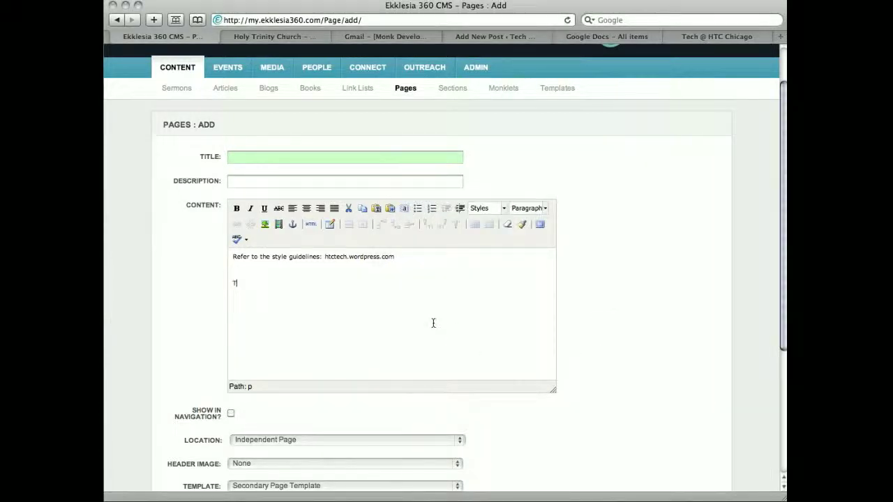
pyautogui.write('ables: Use Microsoft Word')
pyautogui.press('BackSpace')
pyautogui.write(', create')
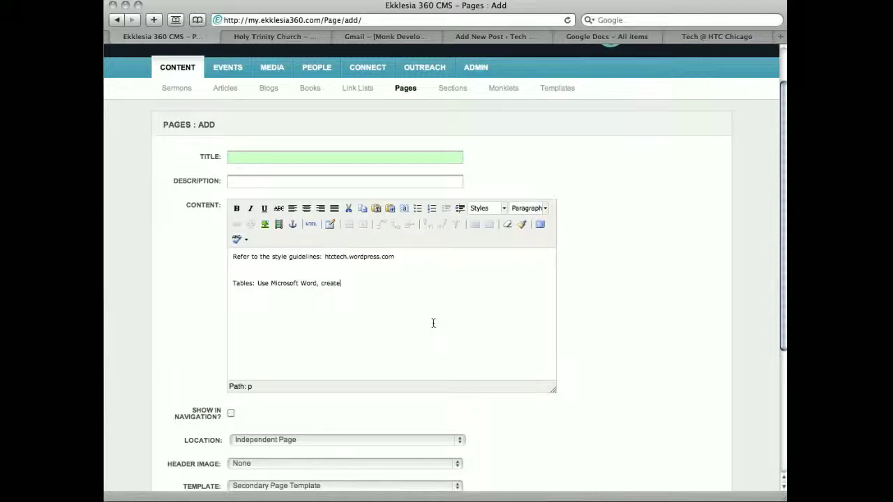
pyautogui.write(' the table in Word as you would ')
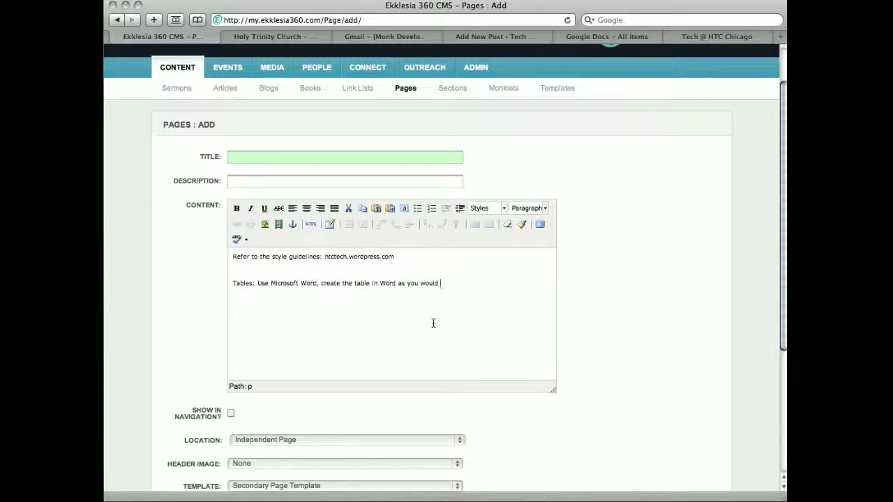
pyautogui.write('like to see it appear ')
pyautogui.write('in the ')
pyautogui.write('webpage')
# Type the note 'Email addresses - do not use any extra html or mailto links - just type the email address…'
pyautogui.write('Email address')
pyautogui.write('es - do not')
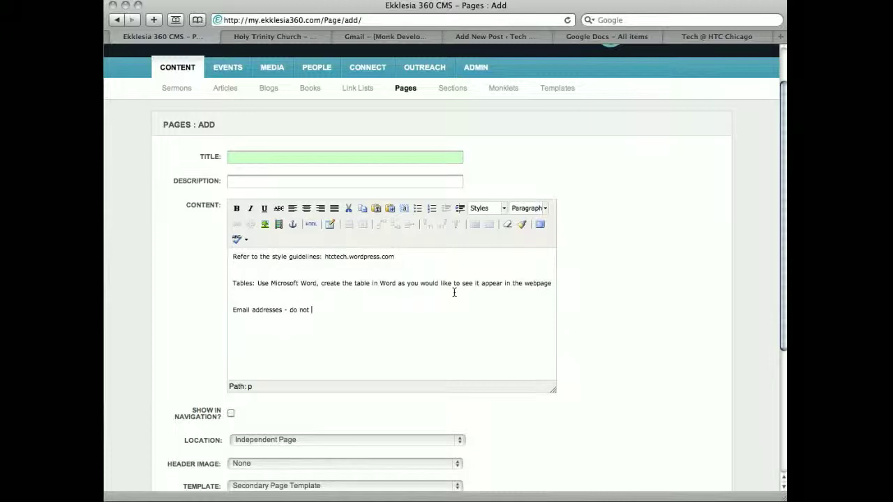
pyautogui.write(' link')
pyautogui.press('BackSpace')
pyautogui.press('BackSpace')
pyautogui.press('BackSpace')
pyautogui.press('BackSpace')
pyautogui.write('use any sxtra html or mailto links')
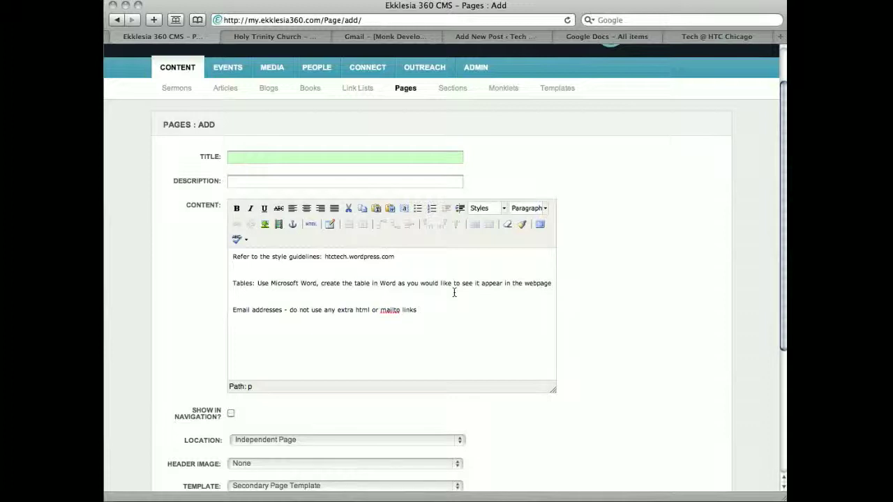
pyautogui.write(' - just type the email address and the CMS will automa')
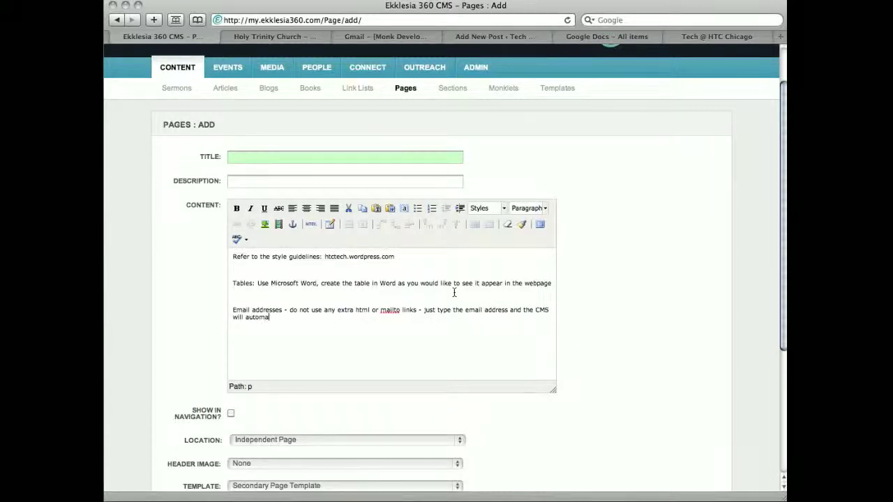
pyautogui.write('tically recognize it.')
# Add a new line reading 'link here' and select it
pyautogui.press('Return')
pyautogui.write('here')
pyautogui.press('shift+super+Left')
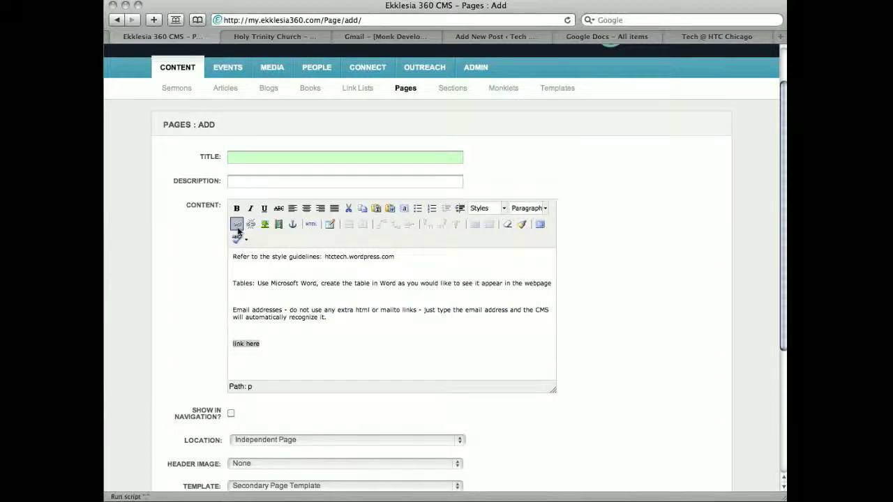
pyautogui.click(236, 224)
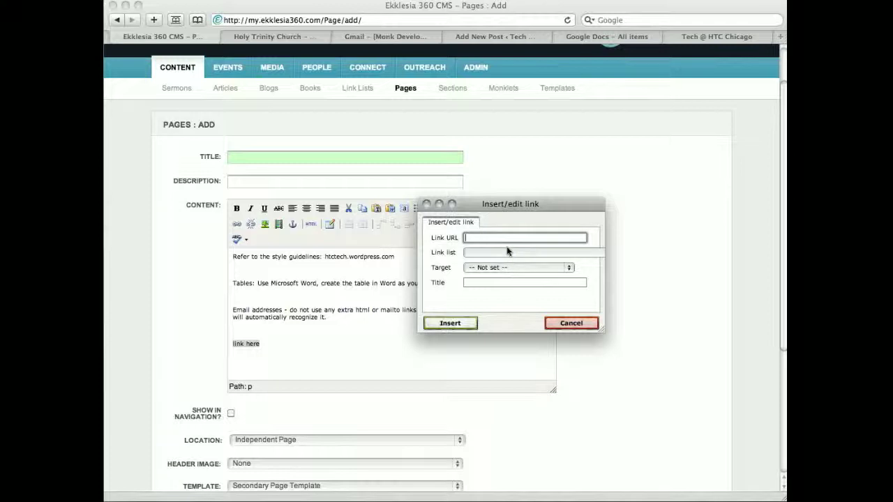
pyautogui.click(506, 240)
pyautogui.write('www.google.com')
pyautogui.press('super+a')
pyautogui.press('BackSpace')
# Scroll through the Link list's site audio, documents, images, sermons, articles and events
pyautogui.click(525, 254)
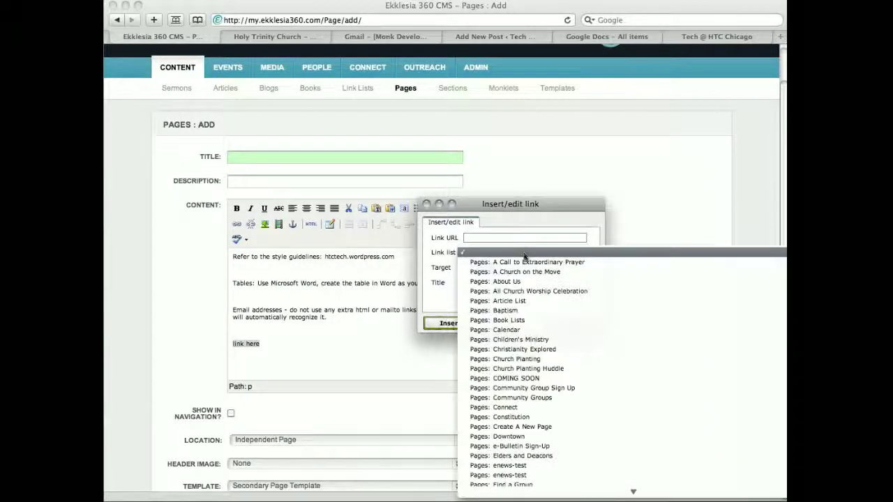
pyautogui.scroll(-4, 525, 266)
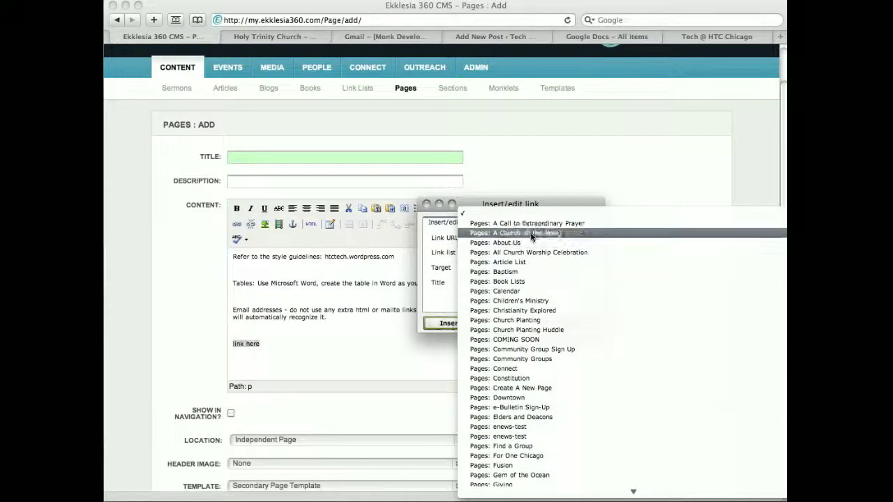
pyautogui.scroll(-5, 531, 237)
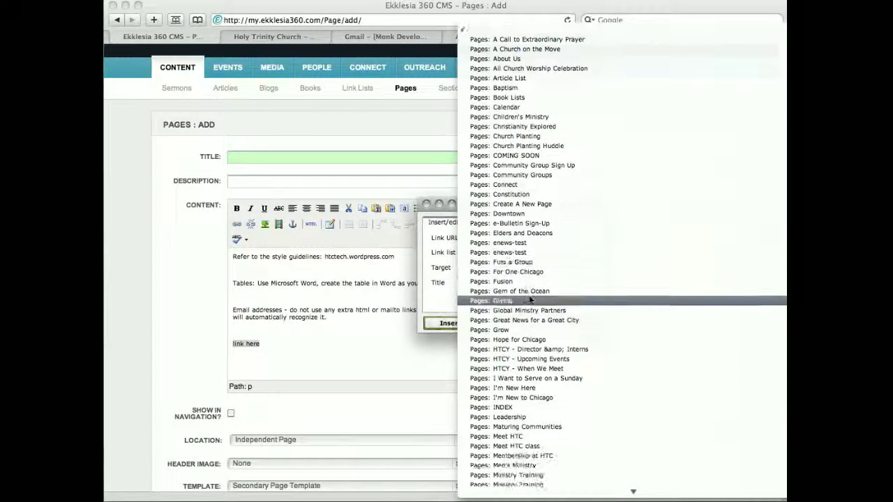
pyautogui.scroll(-10, 530, 298)
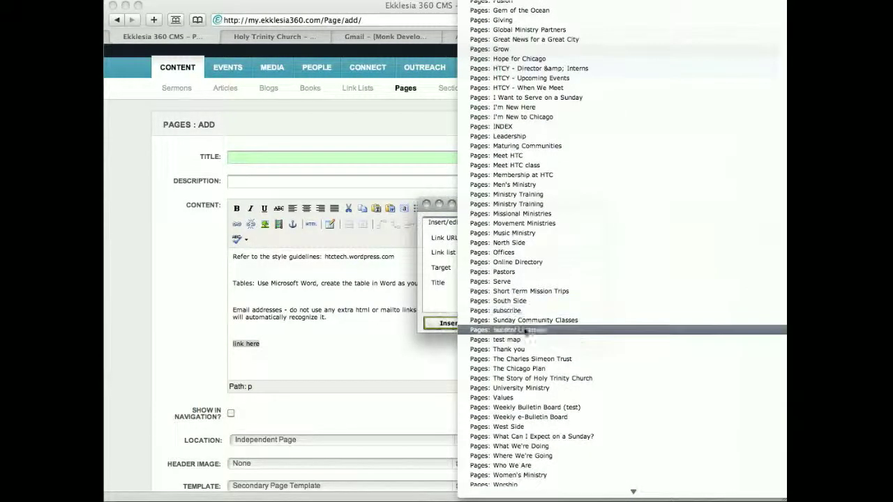
pyautogui.scroll(-8, 527, 335)
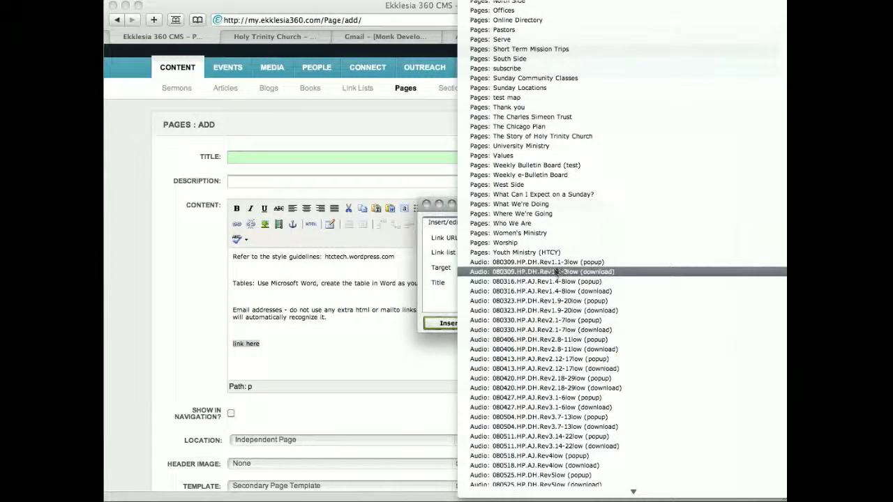
pyautogui.scroll(-10, 556, 268)
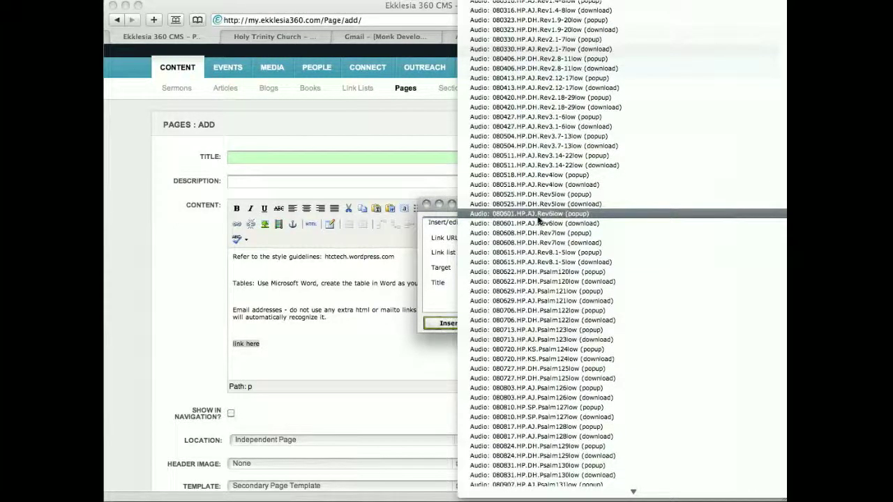
pyautogui.scroll(4, 538, 218)
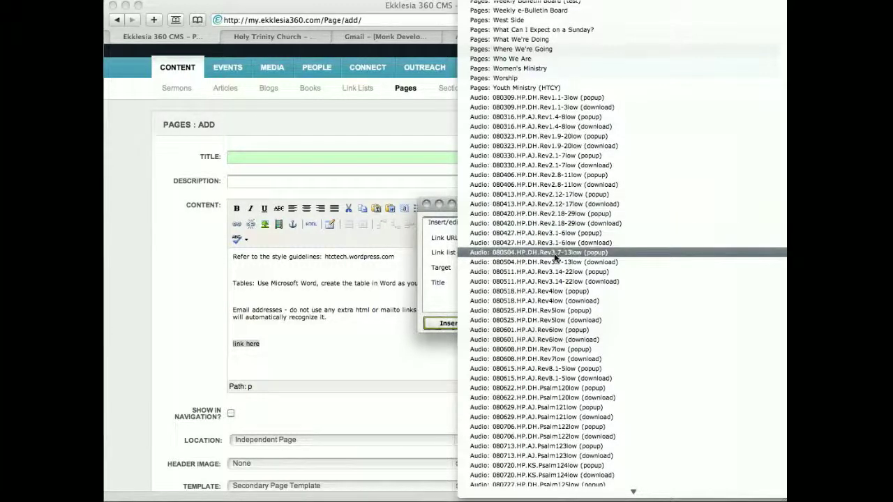
pyautogui.scroll(-10, 554, 127)
pyautogui.scroll(-8, 557, 128)
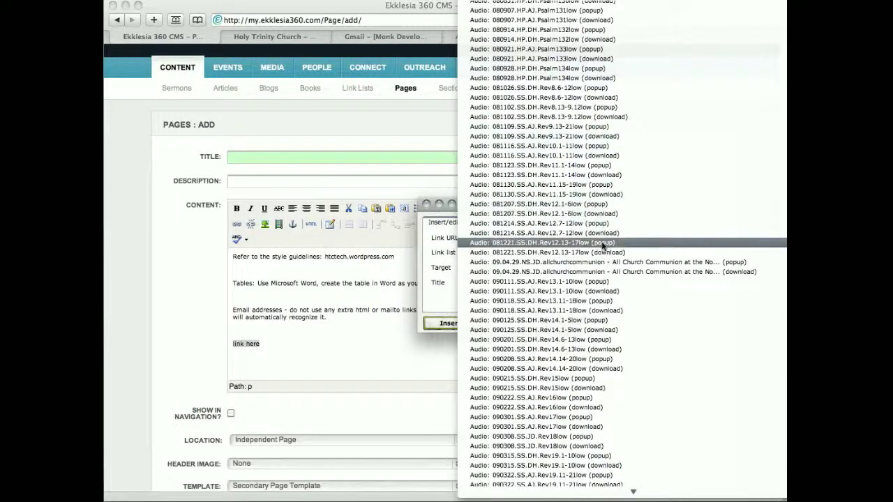
pyautogui.scroll(-8, 604, 242)
pyautogui.scroll(-15, 605, 246)
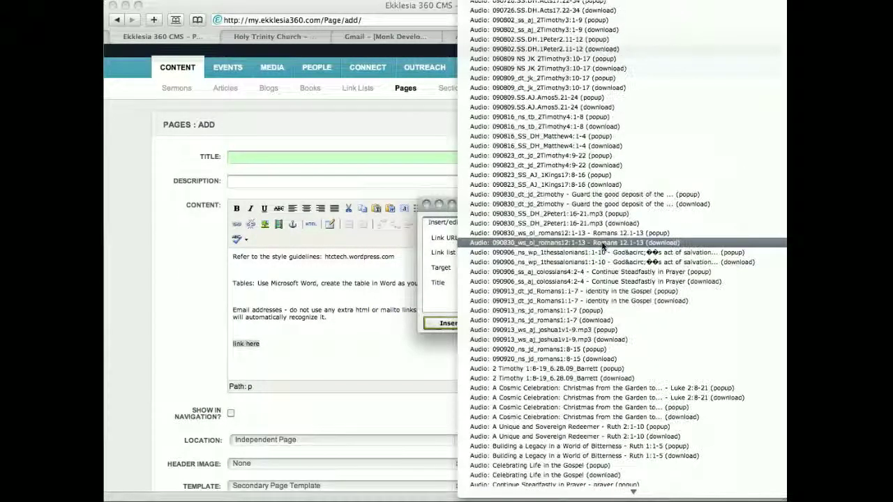
pyautogui.scroll(-15, 604, 245)
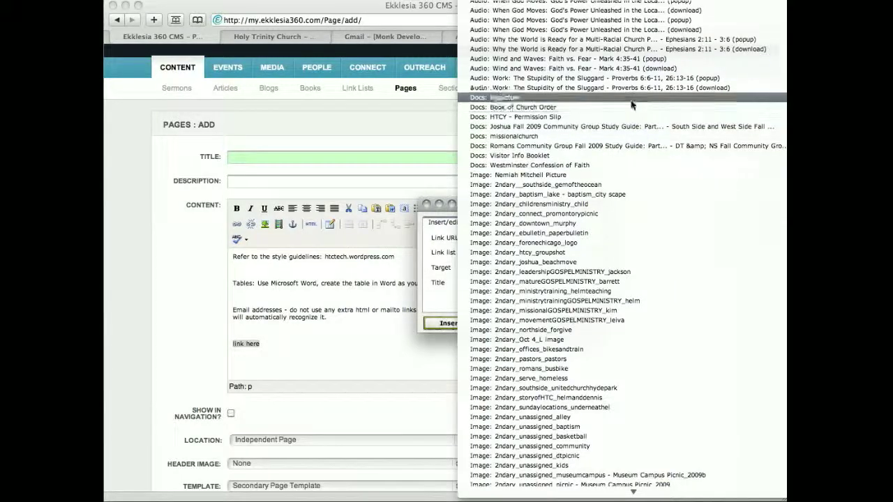
pyautogui.scroll(-15, 621, 181)
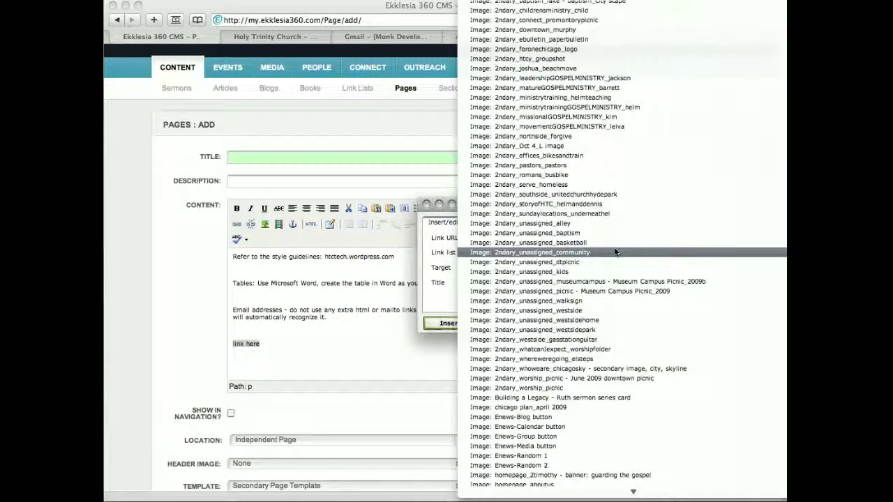
pyautogui.scroll(-10, 615, 252)
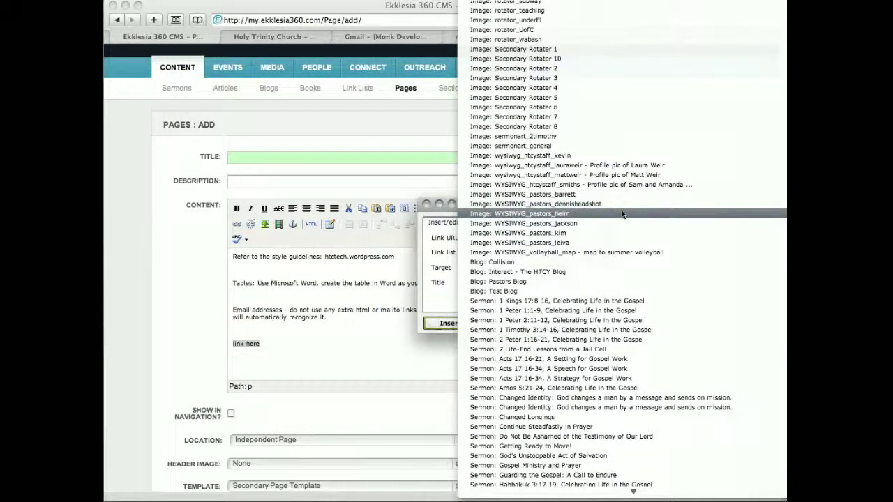
pyautogui.scroll(-15, 584, 262)
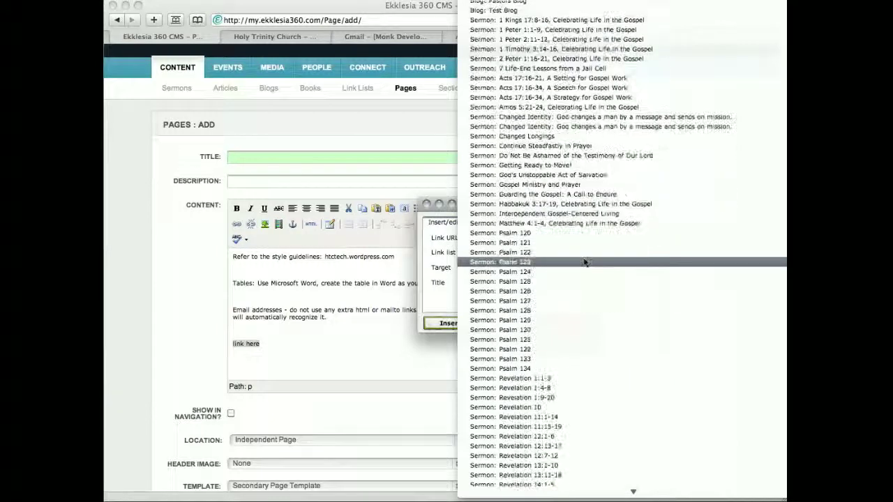
pyautogui.scroll(-4, 578, 253)
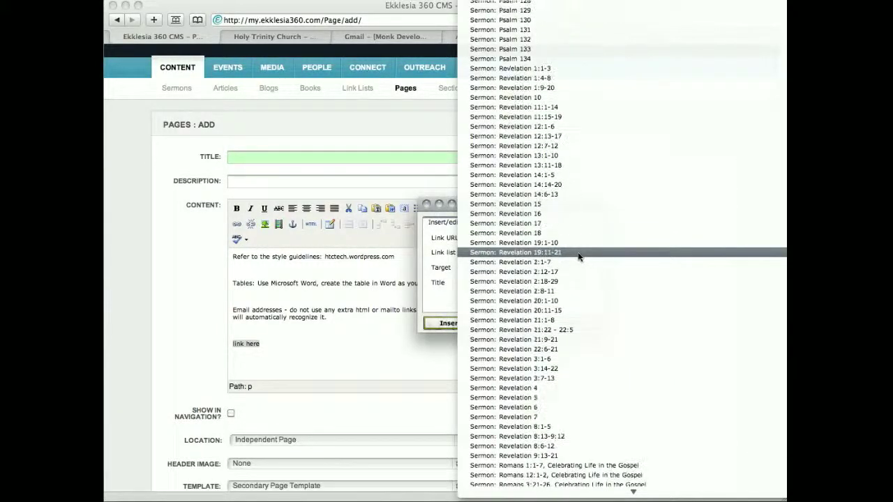
pyautogui.scroll(8, 572, 309)
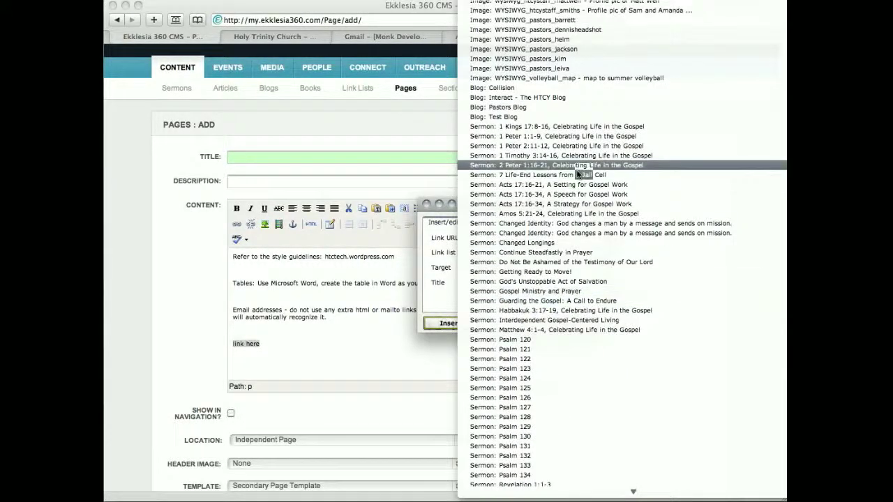
pyautogui.scroll(-4, 572, 214)
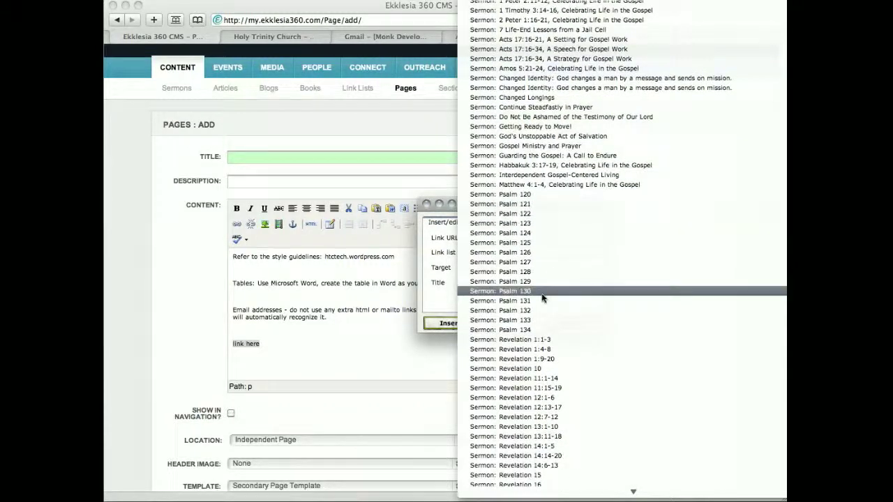
pyautogui.scroll(-7, 547, 297)
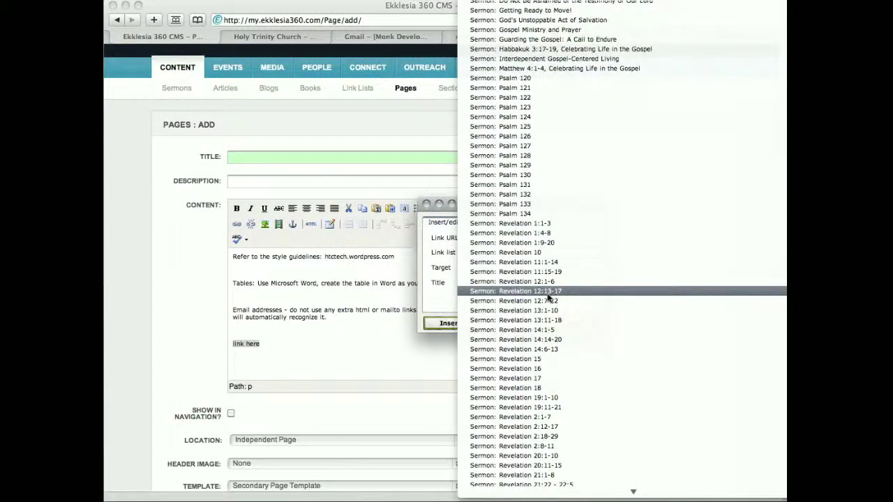
pyautogui.scroll(-12, 547, 298)
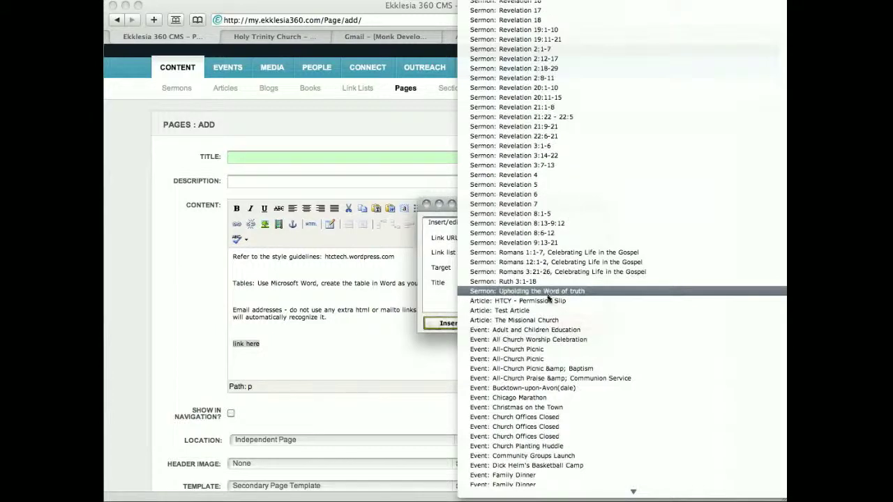
pyautogui.scroll(-10, 537, 322)
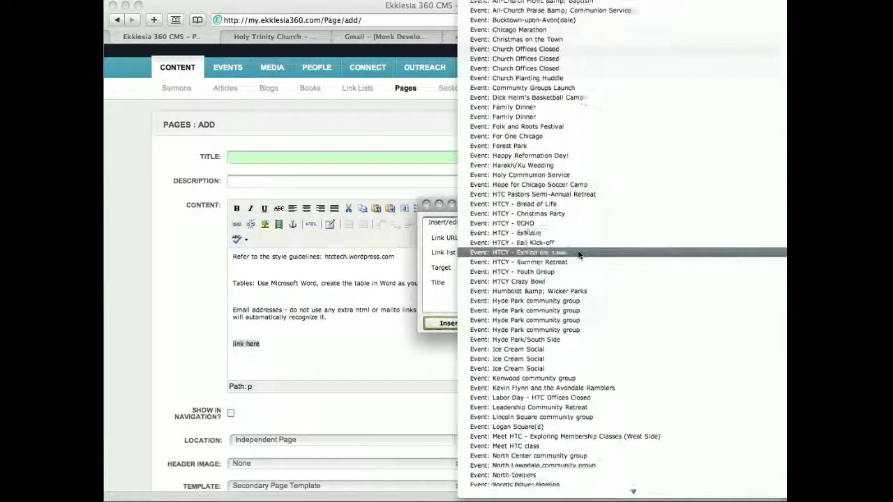
# Close the Link list, recheck the Pages list, then cancel the dialog without linking 'link here'
pyautogui.click(447, 307)
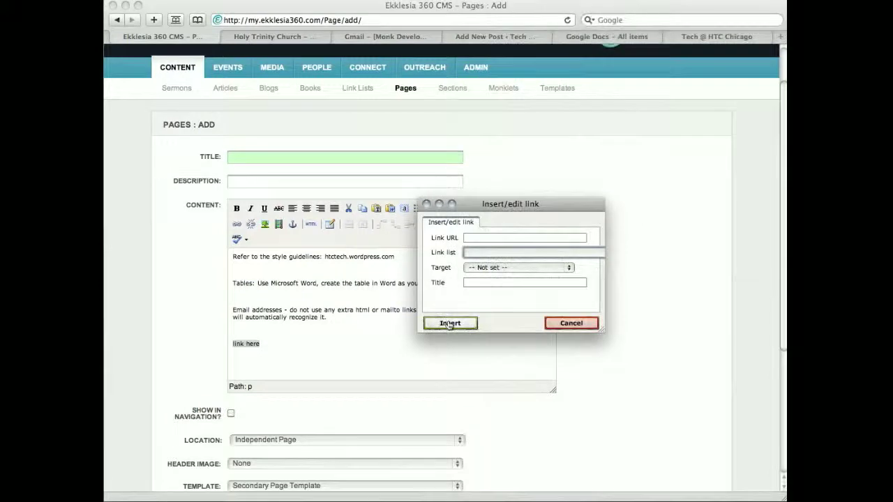
pyautogui.click(495, 259)
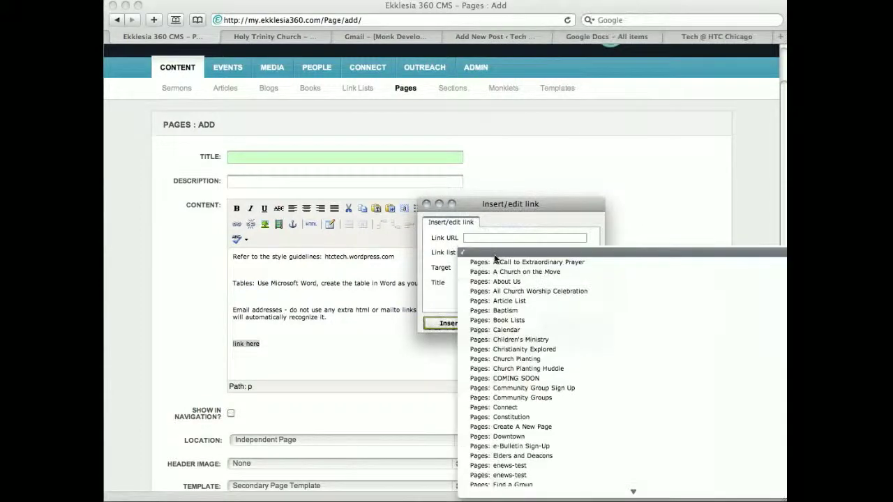
pyautogui.scroll(-5, 509, 321)
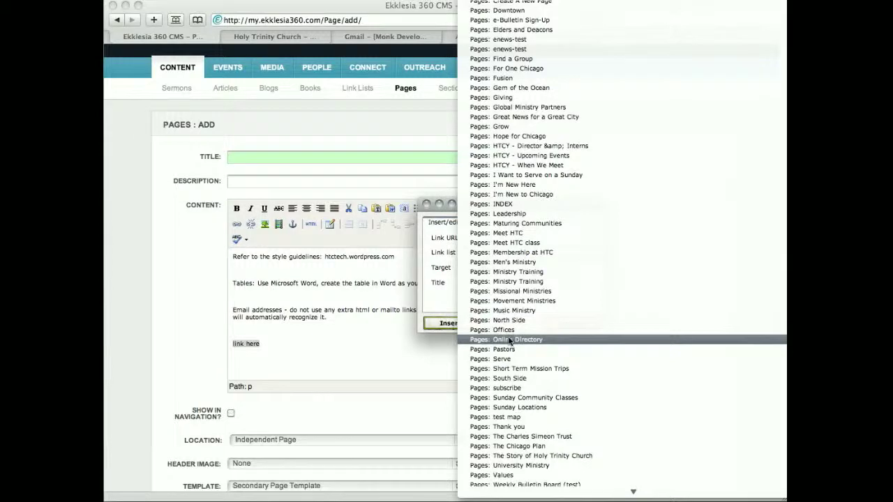
pyautogui.click(445, 289)
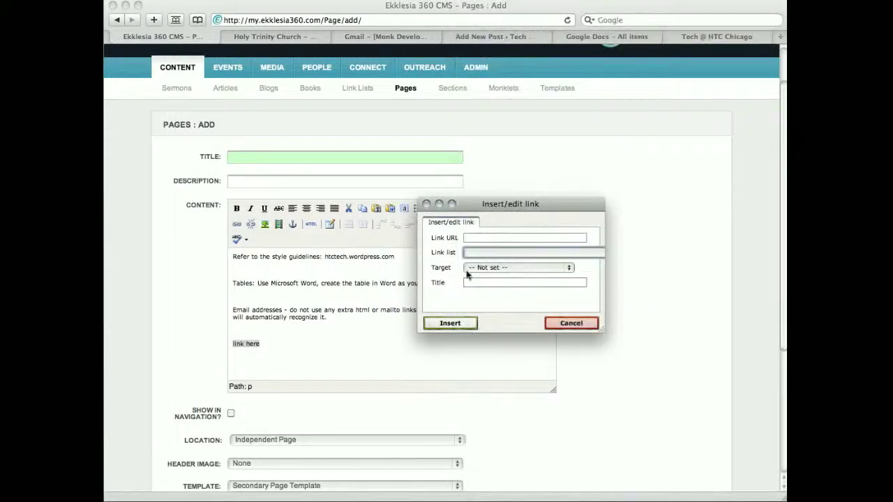
pyautogui.click(485, 238)
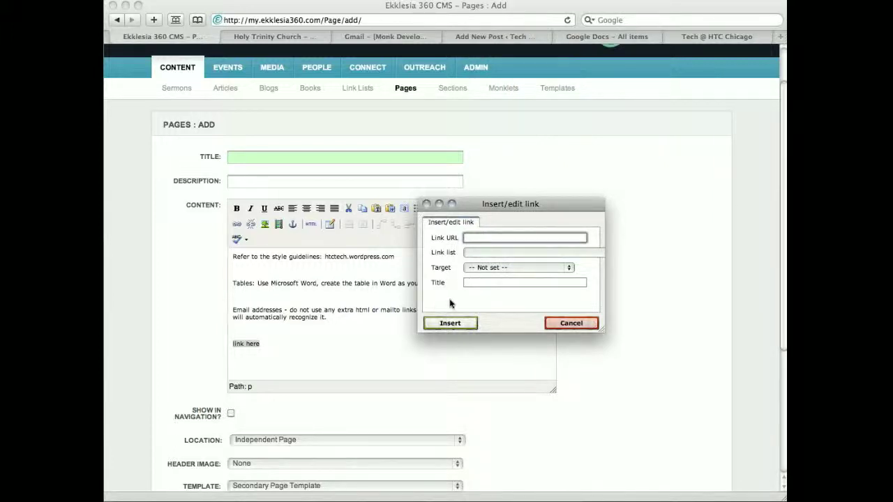
pyautogui.click(566, 325)
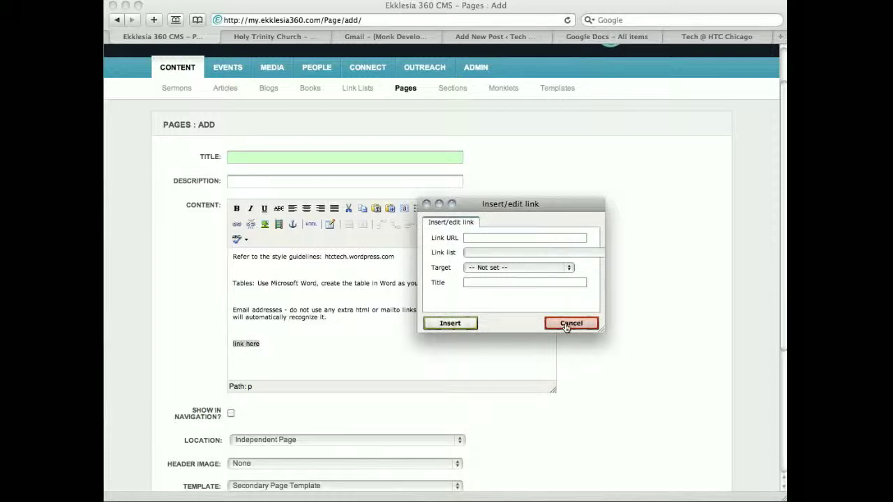
pyautogui.click(426, 352)
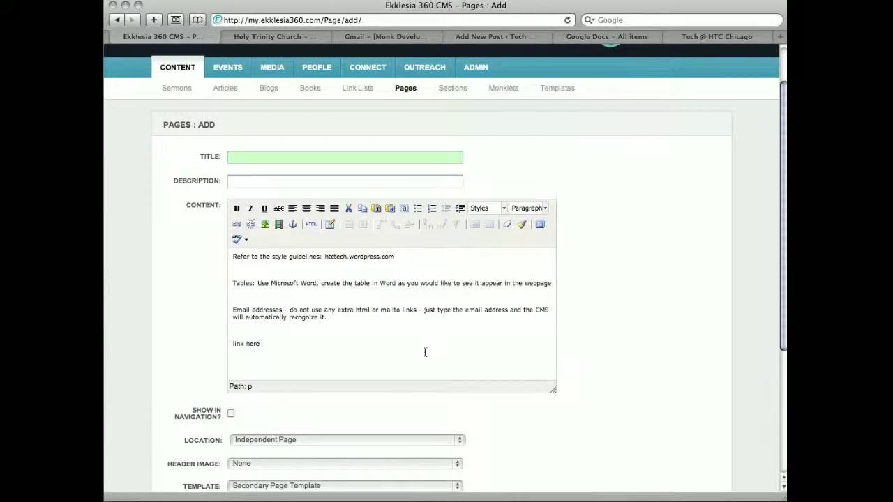
pyautogui.press('super+a')
pyautogui.click(319, 329)
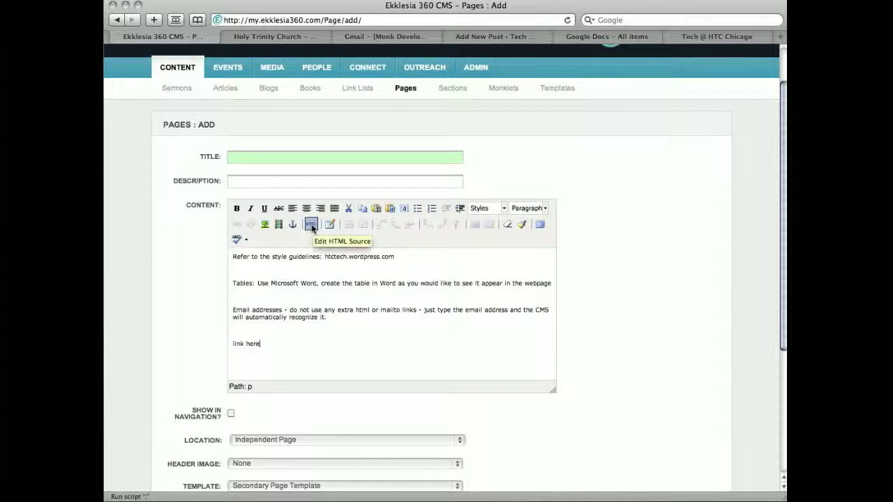
pyautogui.click(312, 225)
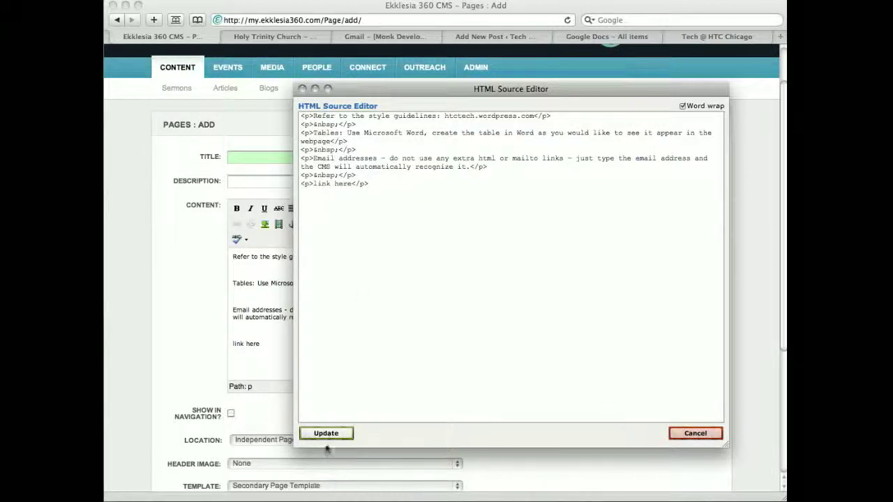
pyautogui.click(680, 437)
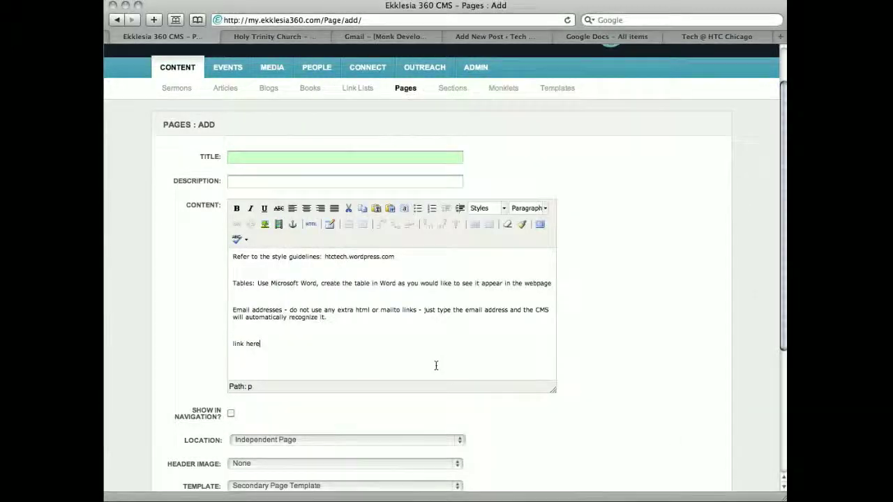
pyautogui.scroll(-2, 415, 341)
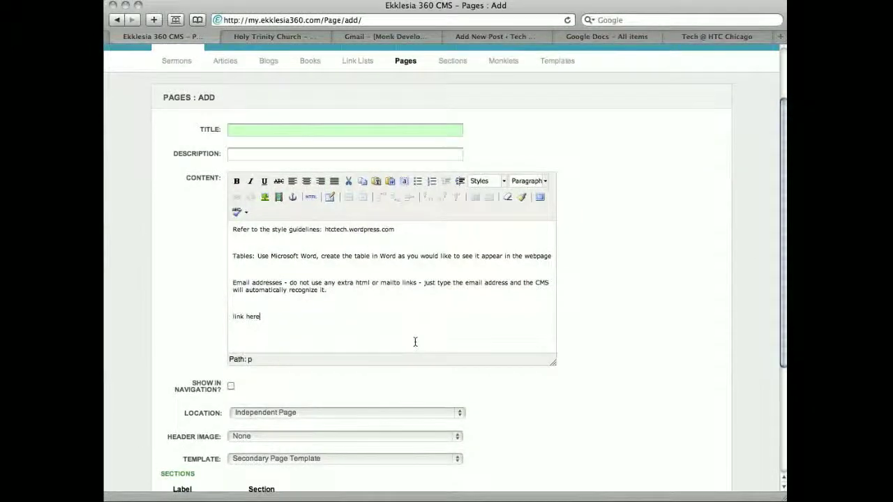